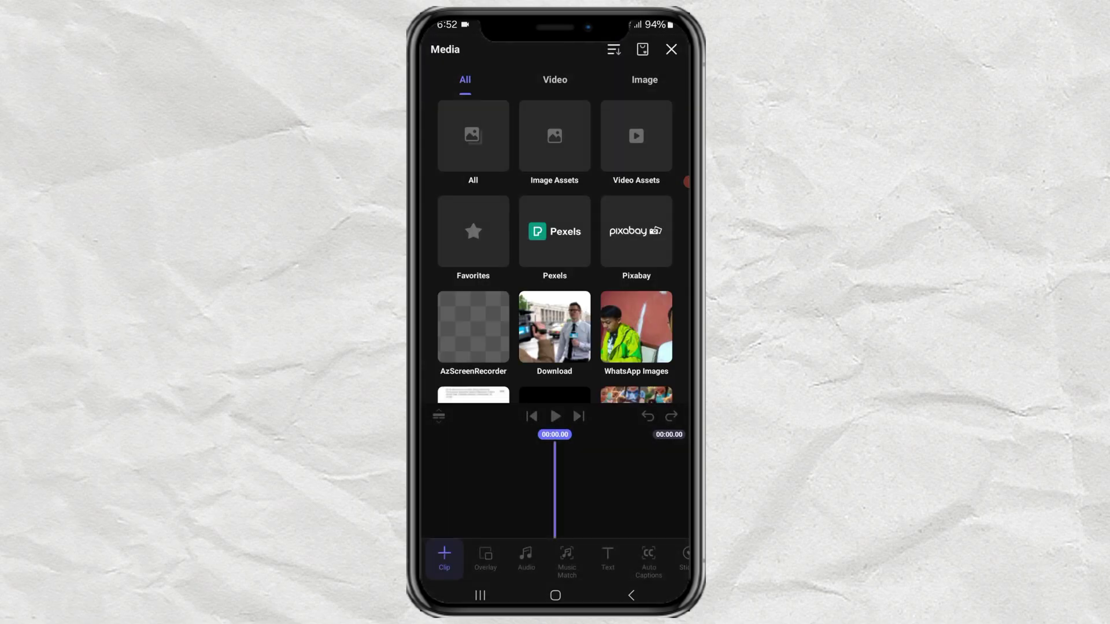
# Step: Add the roadside billboard photo from the All album as the first timeline clip
pyautogui.click(473, 136)
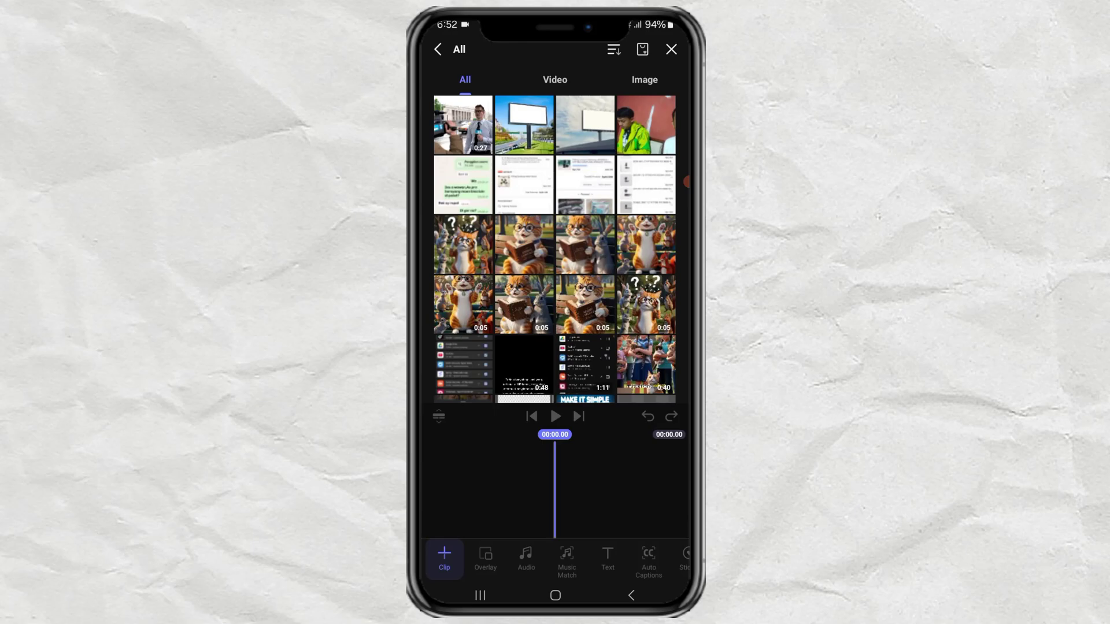
pyautogui.click(524, 125)
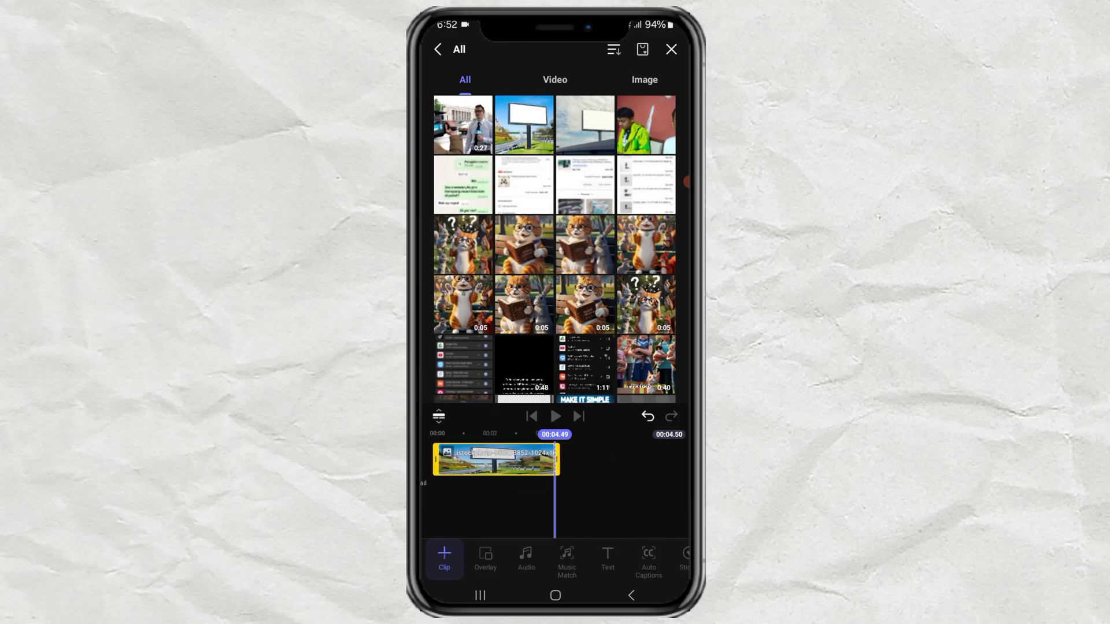
pyautogui.click(635, 489)
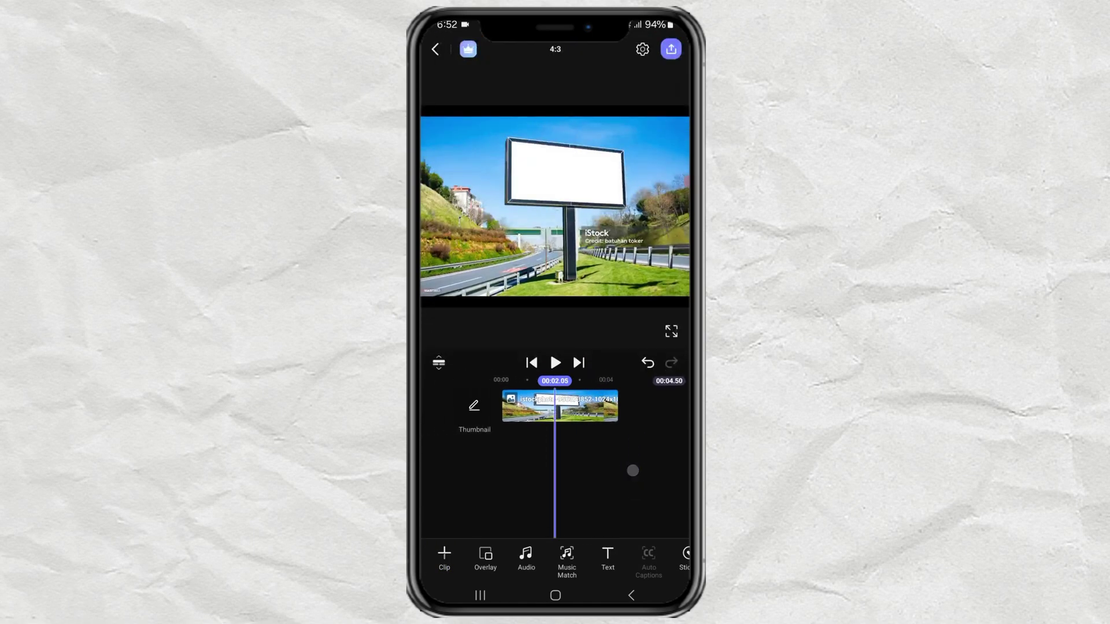
pyautogui.moveTo(668, 460)
pyautogui.mouseDown()
pyautogui.moveTo(613, 458)
pyautogui.moveTo(664, 456)
pyautogui.moveTo(621, 461)
pyautogui.mouseUp()
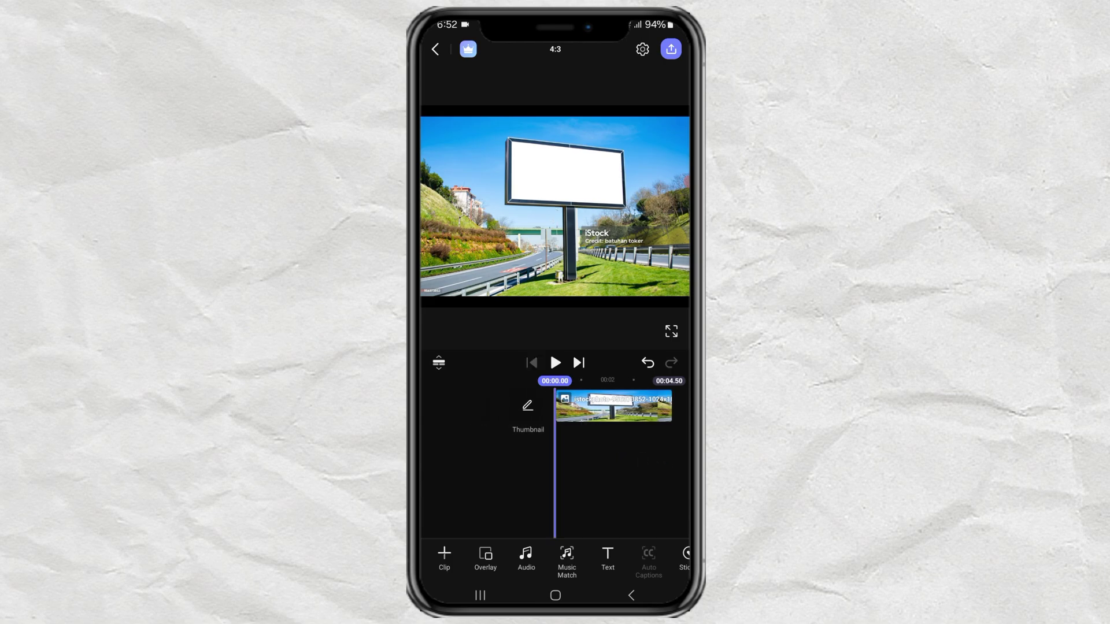
# Step: Add the news reporter video from the All album as an overlay layer
pyautogui.click(485, 557)
pyautogui.click(472, 136)
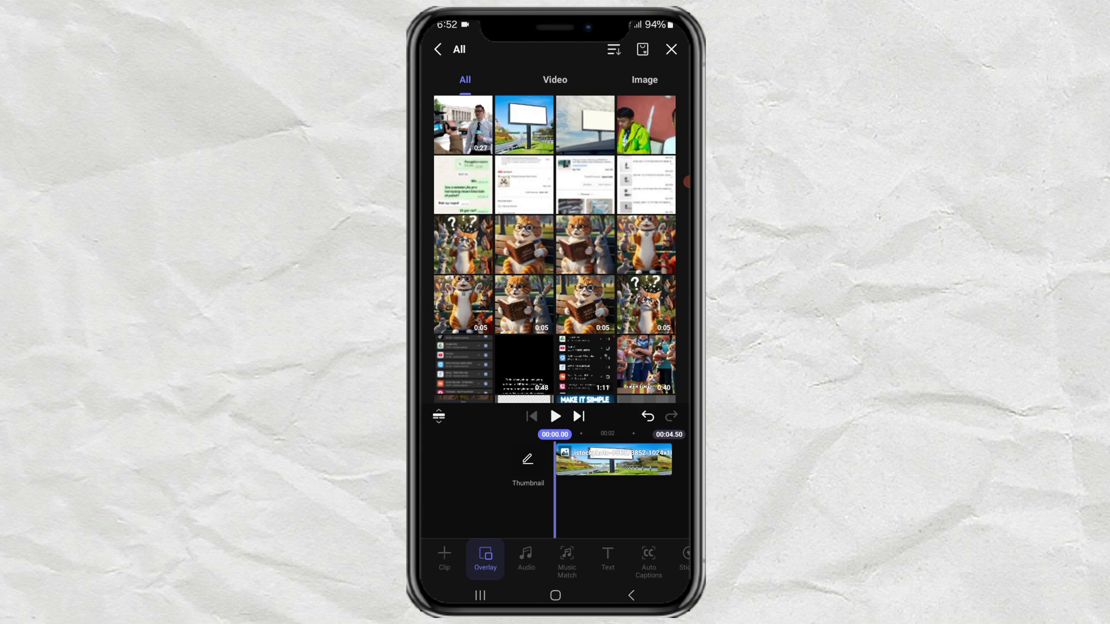
pyautogui.click(463, 125)
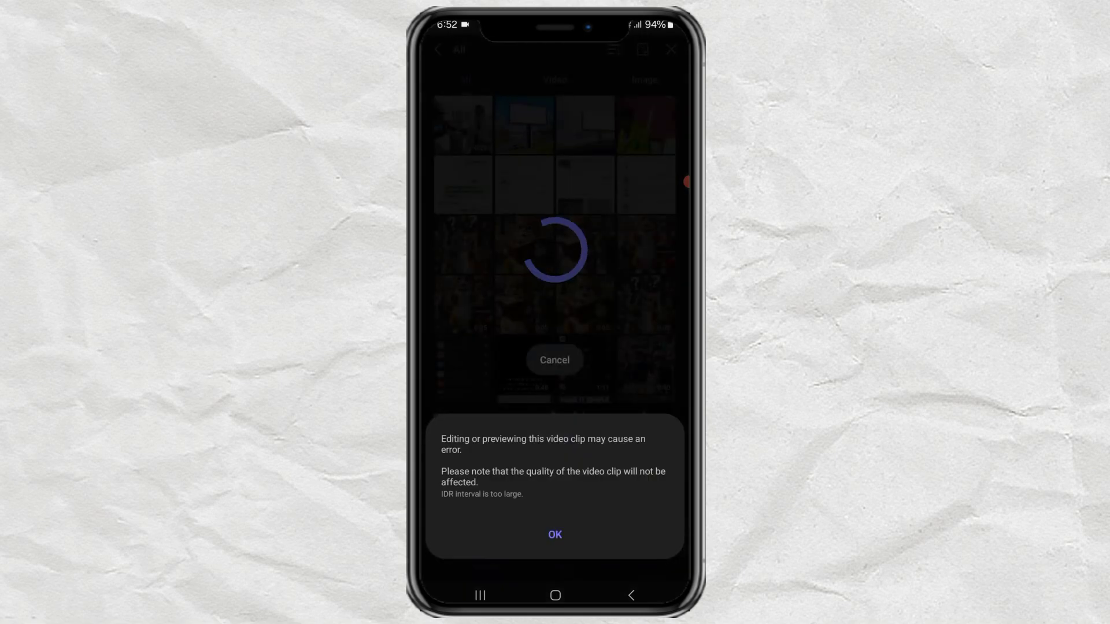
pyautogui.click(557, 535)
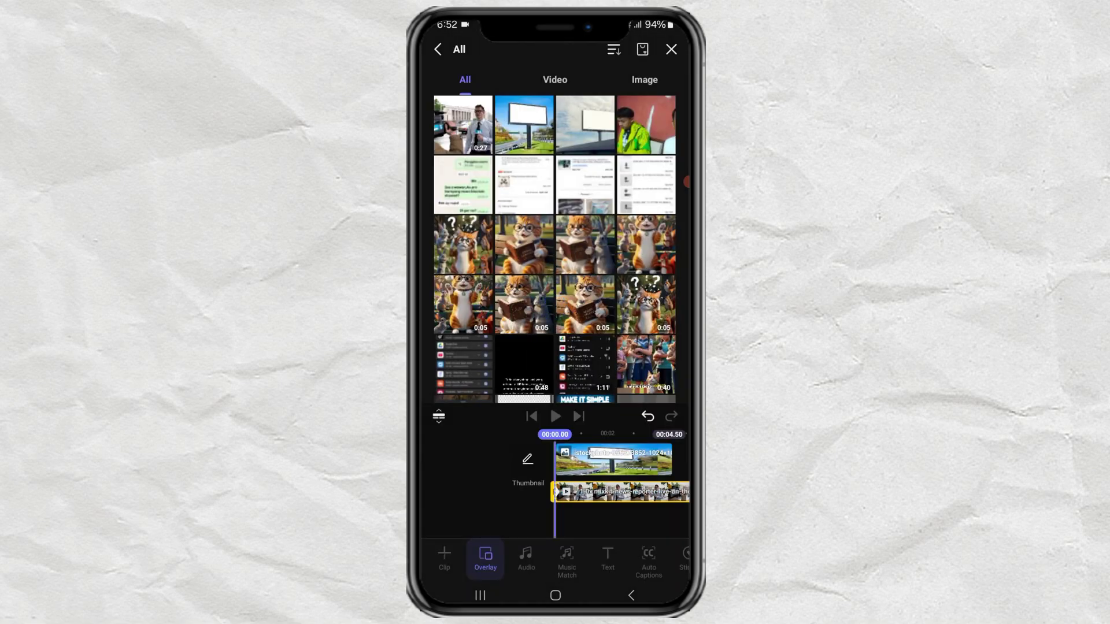
pyautogui.click(631, 525)
# Step: Stretch the billboard photo clip to about 10.6 seconds, matching the reporter video
pyautogui.click(581, 406)
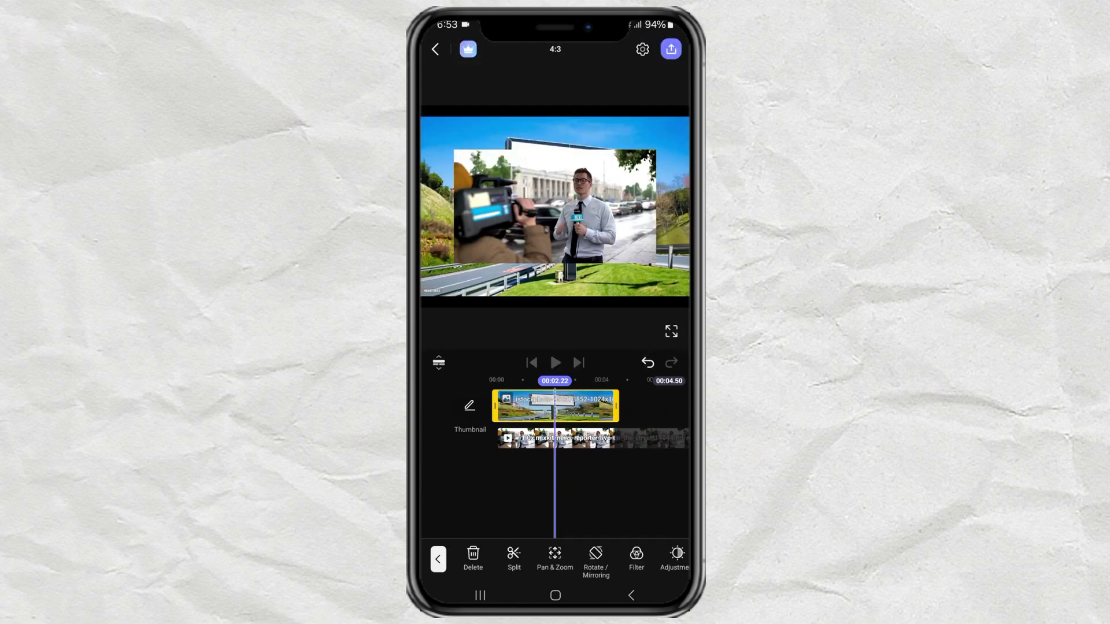
pyautogui.moveTo(616, 405); pyautogui.dragTo(664, 406)
pyautogui.moveTo(660, 451)
pyautogui.mouseDown()
pyautogui.moveTo(588, 433)
pyautogui.moveTo(598, 438)
pyautogui.mouseUp()
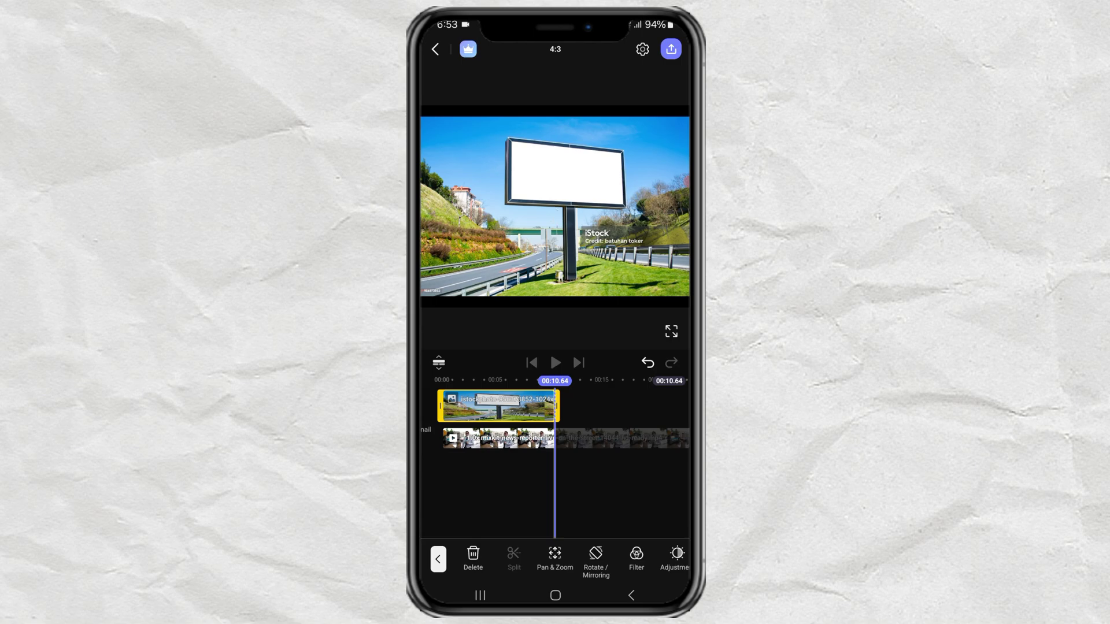
pyautogui.click(610, 439)
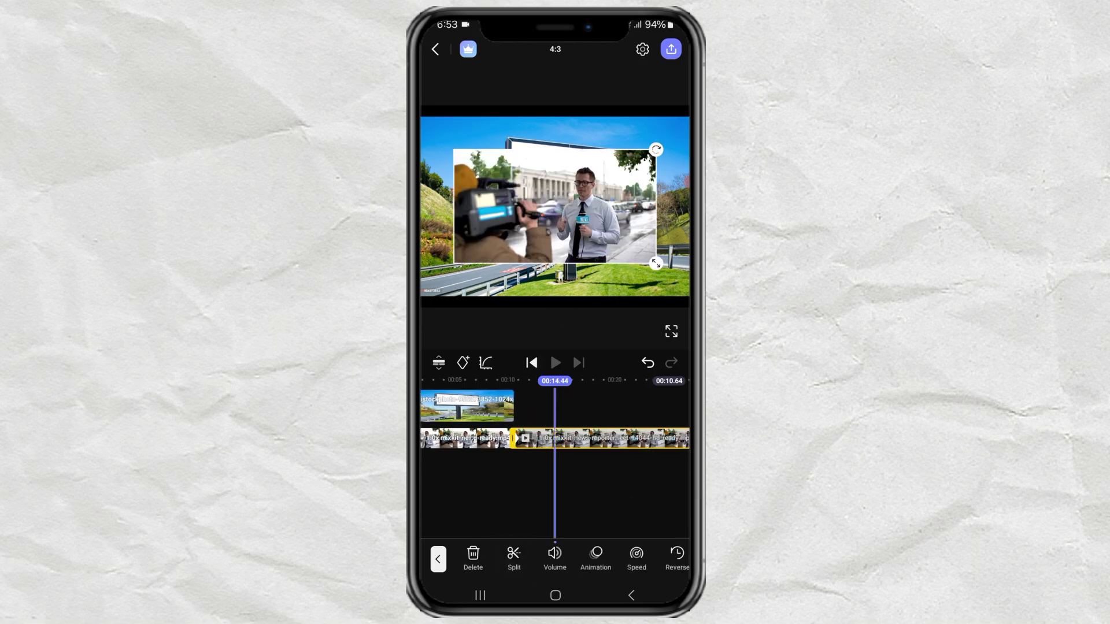
pyautogui.click(646, 499)
pyautogui.click(627, 437)
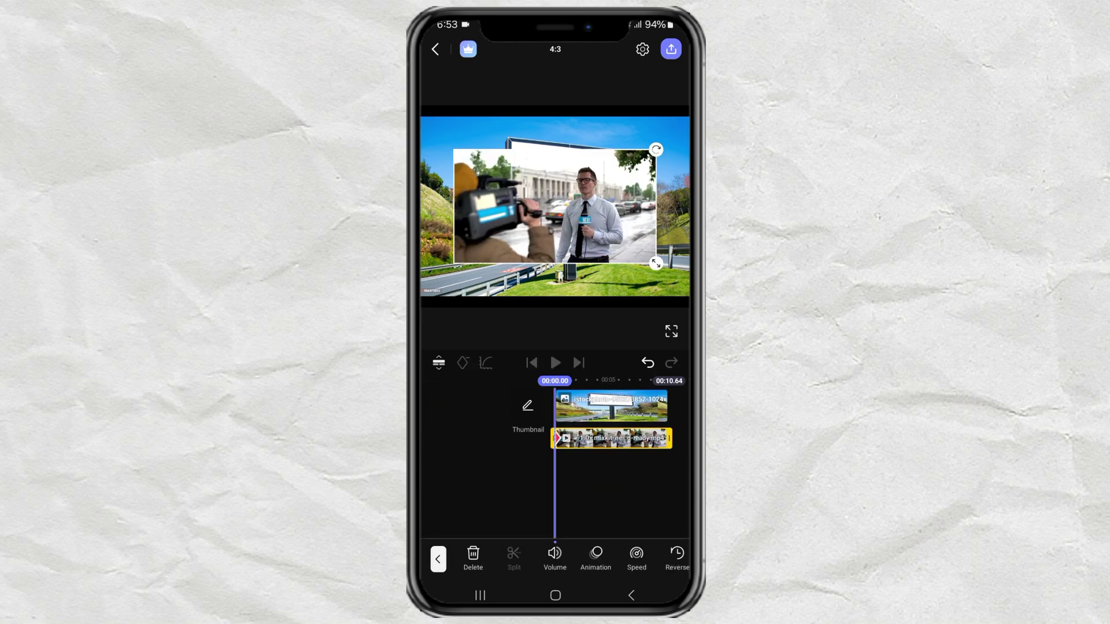
# Step: Shrink the reporter video onto the blank billboard panel, with the playhead at 00:03.47
pyautogui.moveTo(638, 230); pyautogui.dragTo(610, 208)
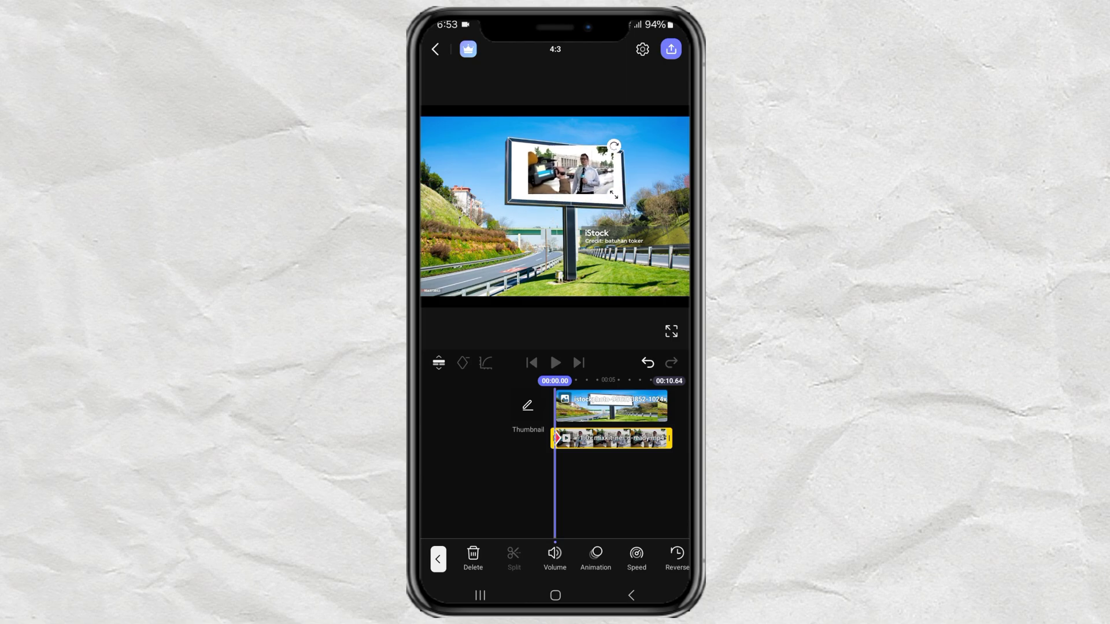
pyautogui.moveTo(609, 207); pyautogui.dragTo(611, 198)
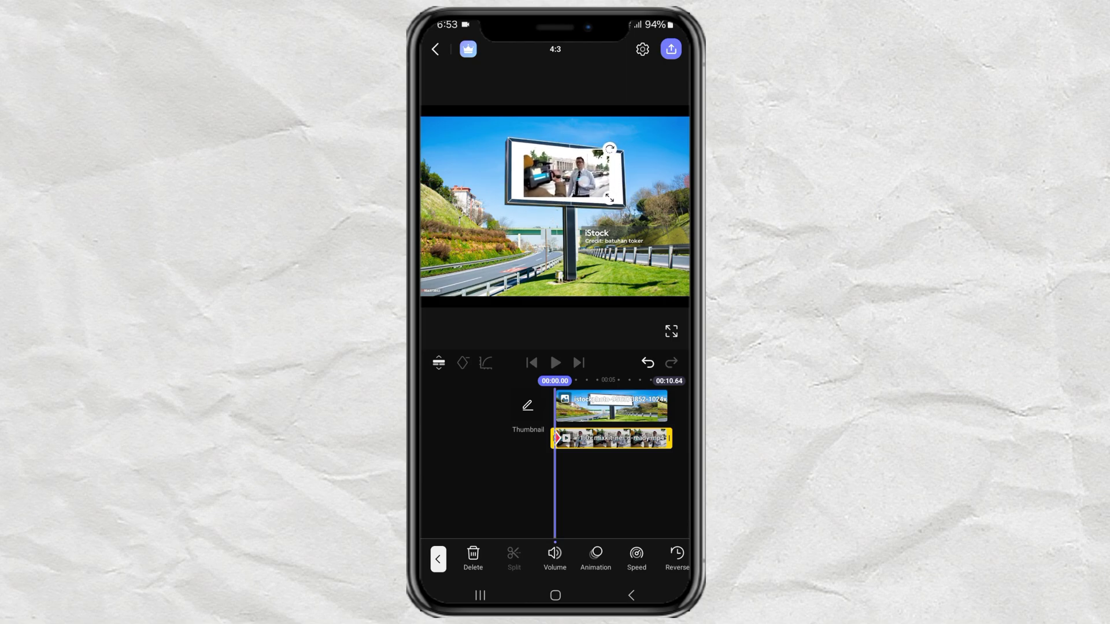
pyautogui.moveTo(672, 497); pyautogui.dragTo(633, 504)
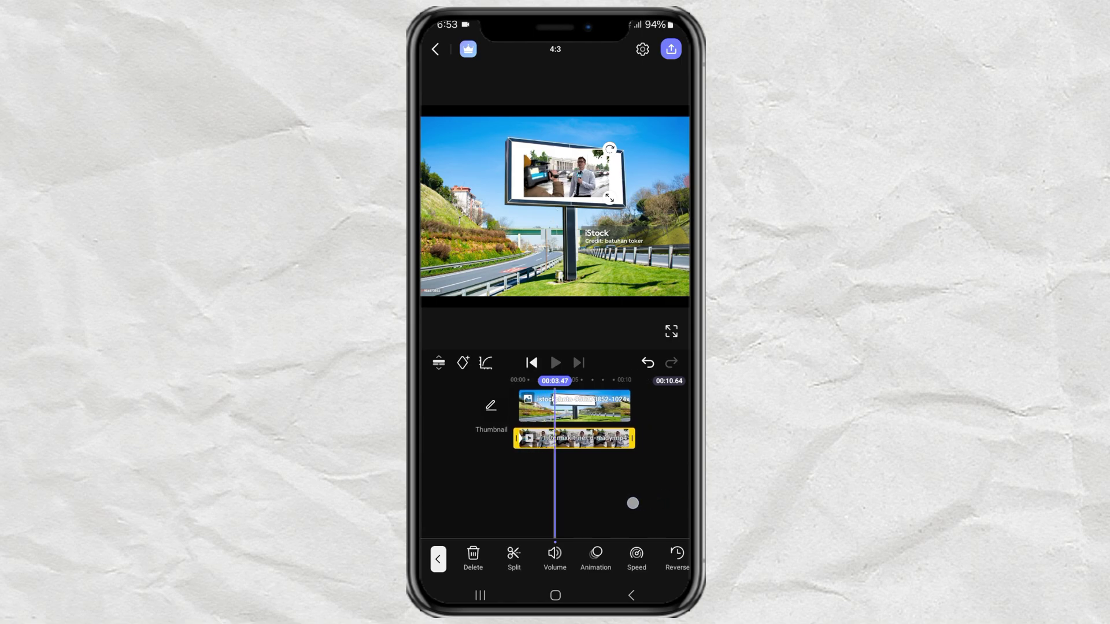
pyautogui.moveTo(642, 560); pyautogui.dragTo(511, 559)
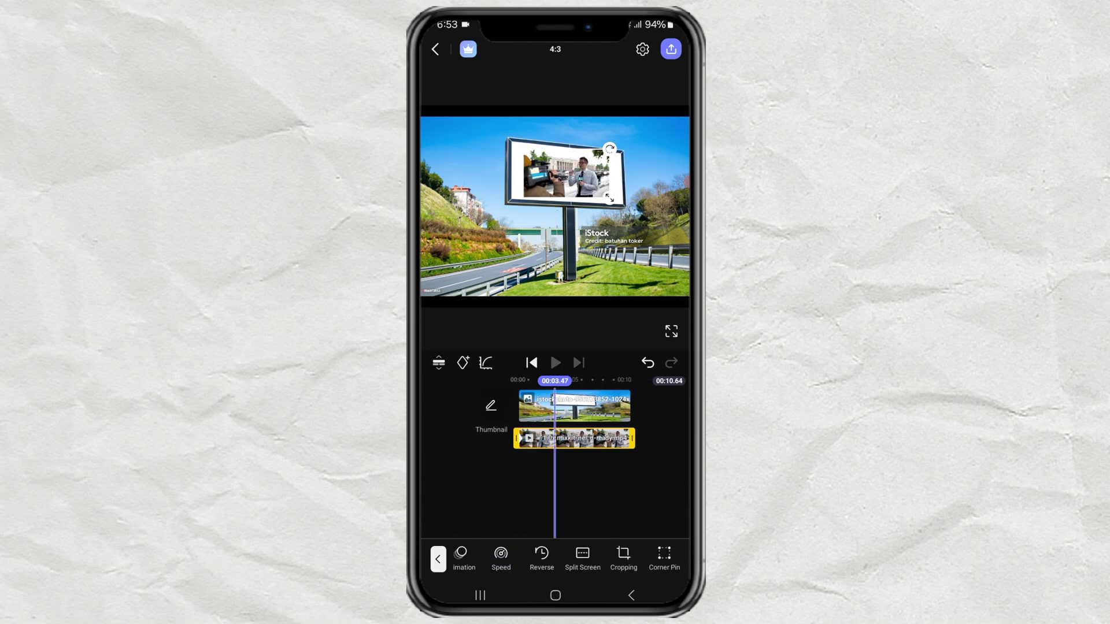
pyautogui.moveTo(641, 560); pyautogui.dragTo(533, 560)
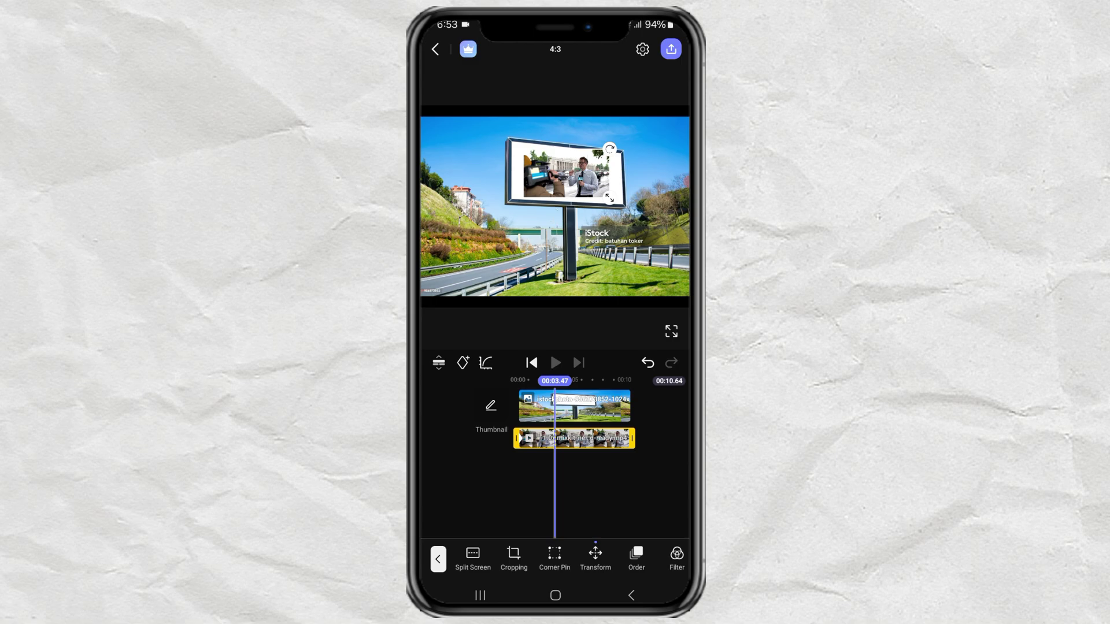
# Step: Corner-pin the reporter video's four corners roughly onto the billboard screen corners
pyautogui.click(555, 558)
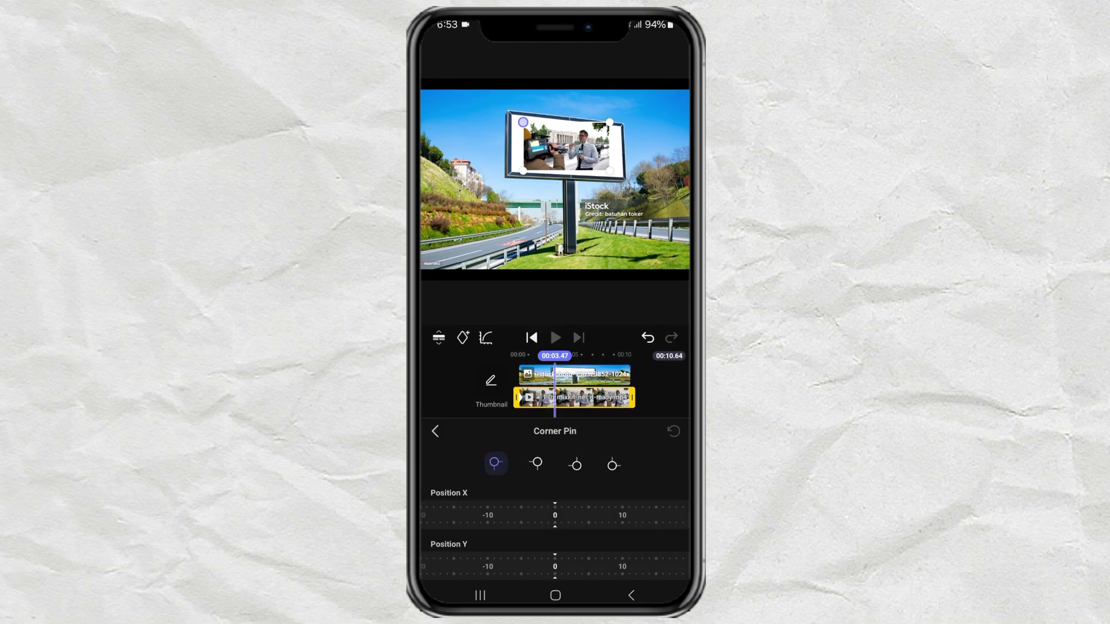
pyautogui.click(537, 462)
pyautogui.moveTo(610, 123)
pyautogui.mouseDown()
pyautogui.moveTo(636, 132)
pyautogui.moveTo(626, 128)
pyautogui.mouseUp()
pyautogui.moveTo(523, 122); pyautogui.dragTo(510, 113)
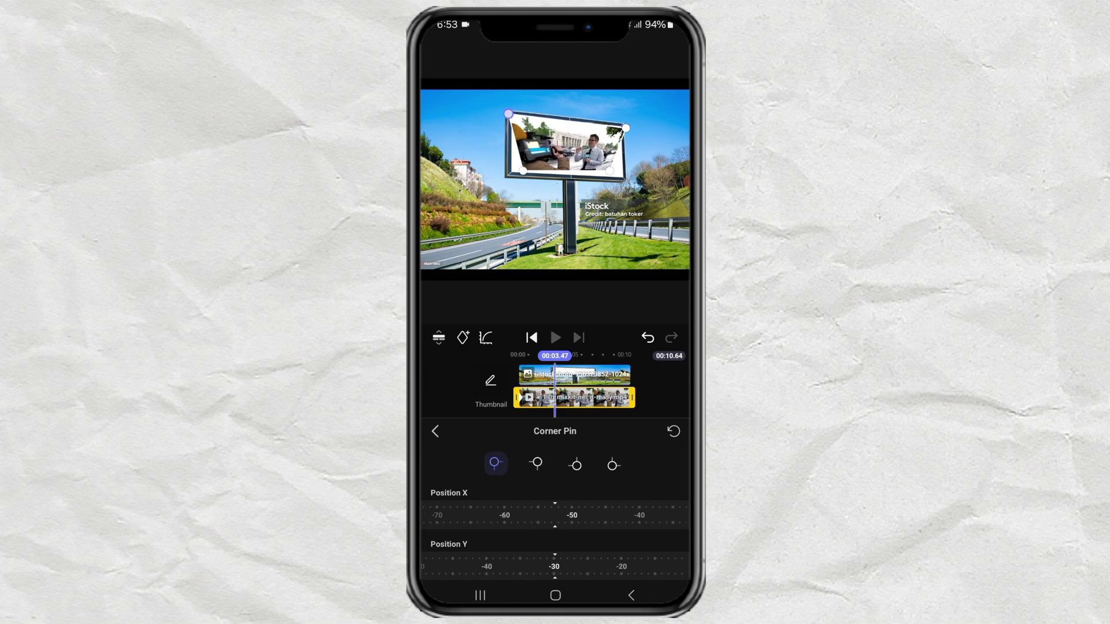
pyautogui.moveTo(524, 171); pyautogui.dragTo(508, 174)
pyautogui.click(576, 466)
pyautogui.moveTo(611, 176); pyautogui.dragTo(625, 178)
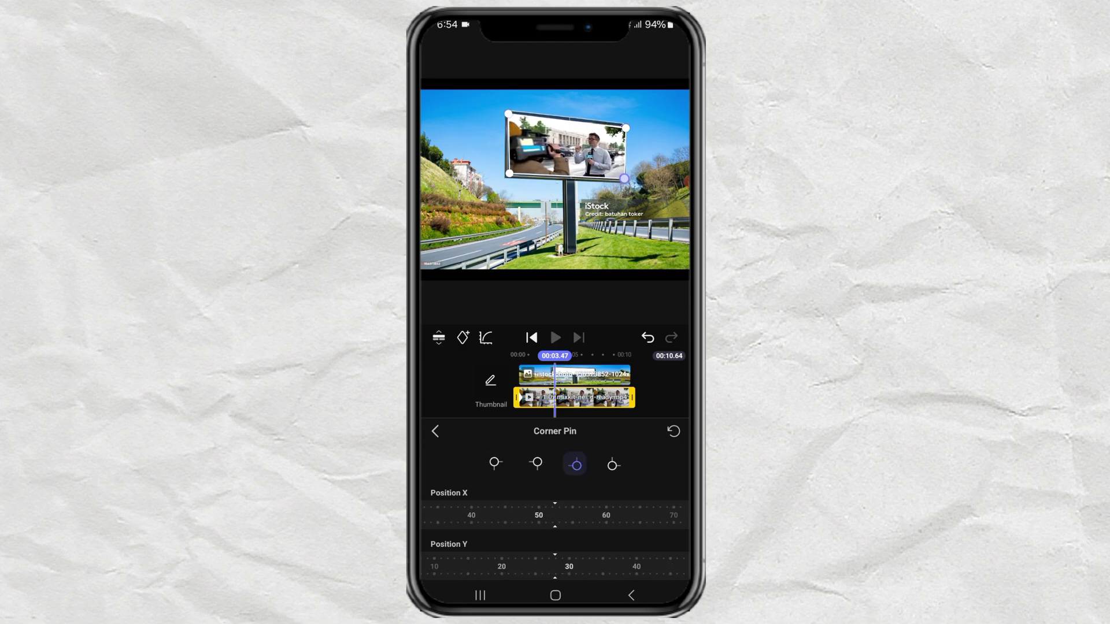
# Step: Fine-tune the top-right, bottom-right, bottom-left and top-left corner pins to the billboard edges
pyautogui.click(536, 463)
pyautogui.moveTo(603, 516); pyautogui.dragTo(567, 526)
pyautogui.moveTo(597, 564); pyautogui.dragTo(550, 573)
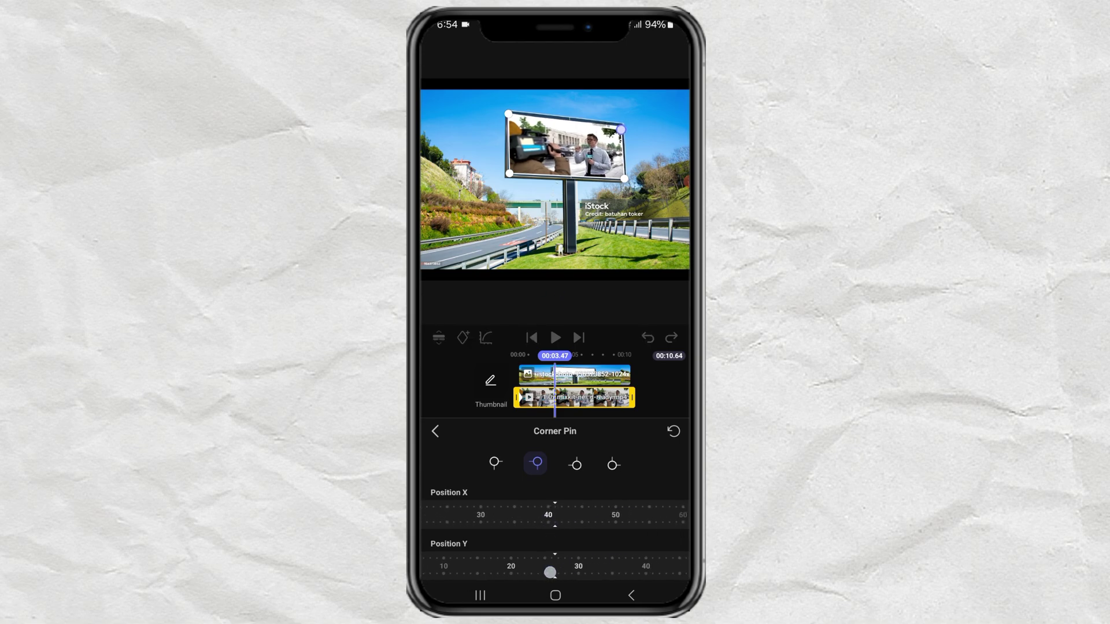
pyautogui.click(575, 464)
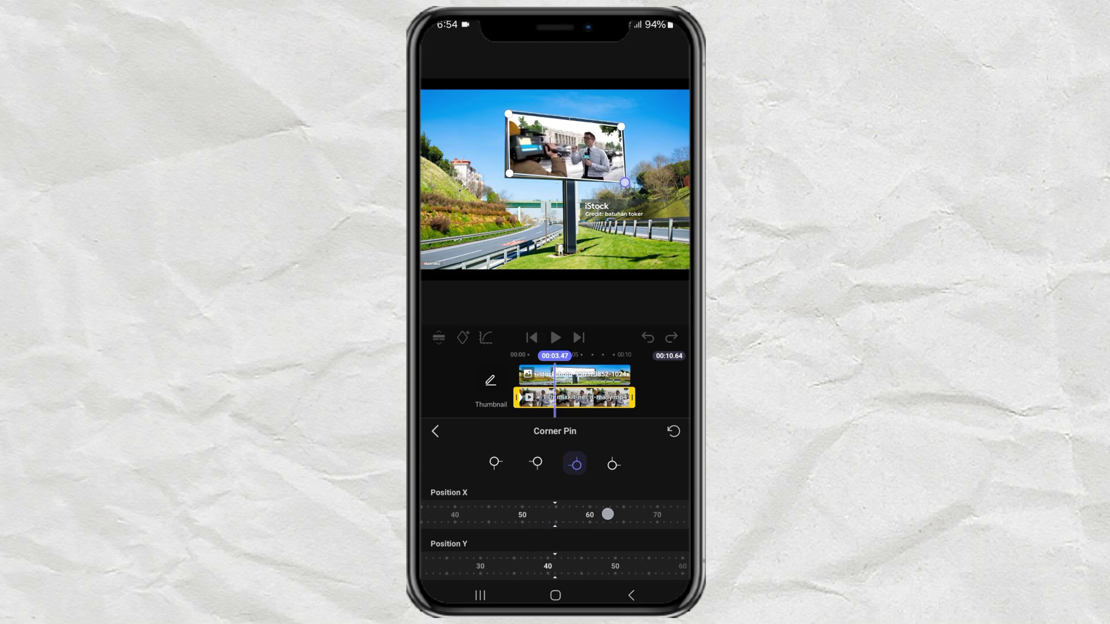
pyautogui.moveTo(558, 564); pyautogui.dragTo(640, 570)
pyautogui.click(612, 464)
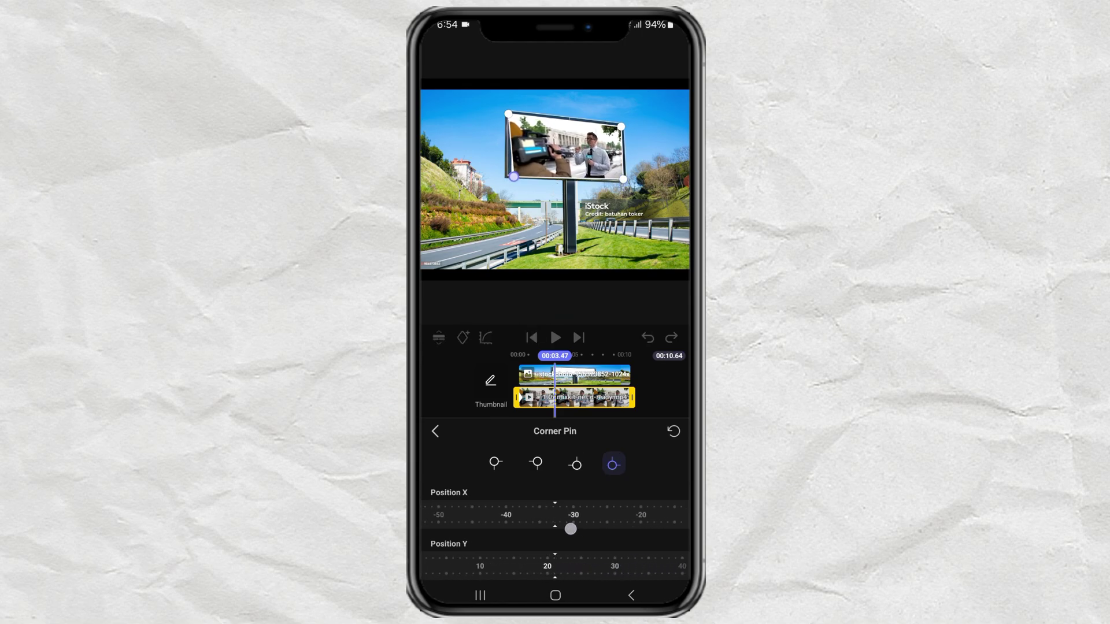
pyautogui.moveTo(570, 528)
pyautogui.mouseDown()
pyautogui.moveTo(630, 528)
pyautogui.moveTo(614, 526)
pyautogui.moveTo(670, 509)
pyautogui.moveTo(581, 517)
pyautogui.moveTo(615, 523)
pyautogui.mouseUp()
pyautogui.click(495, 463)
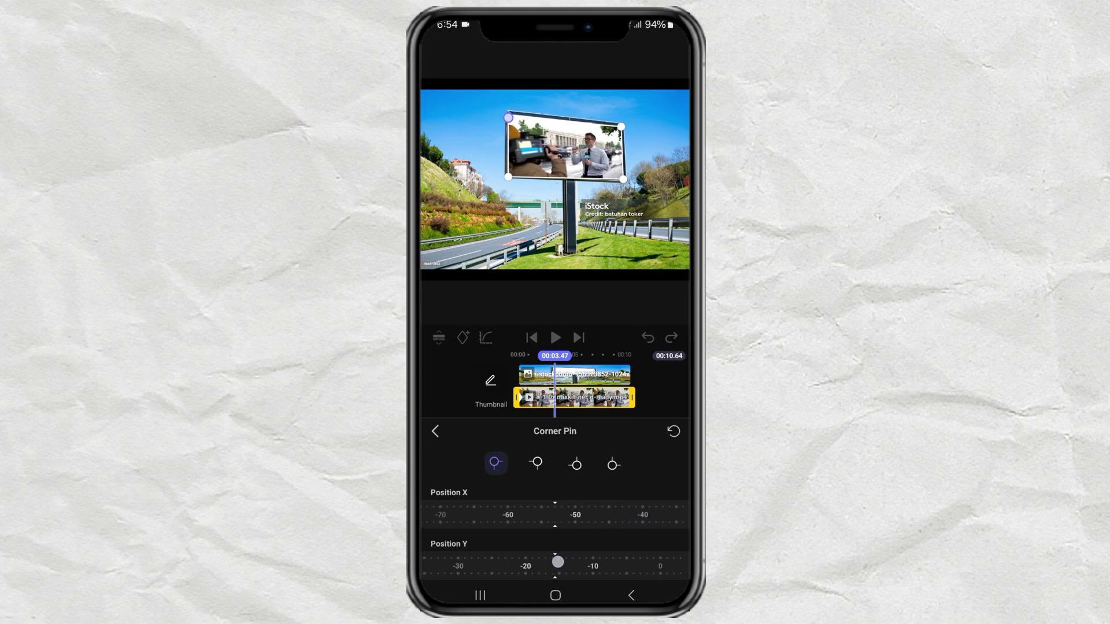
pyautogui.moveTo(598, 562); pyautogui.dragTo(618, 569)
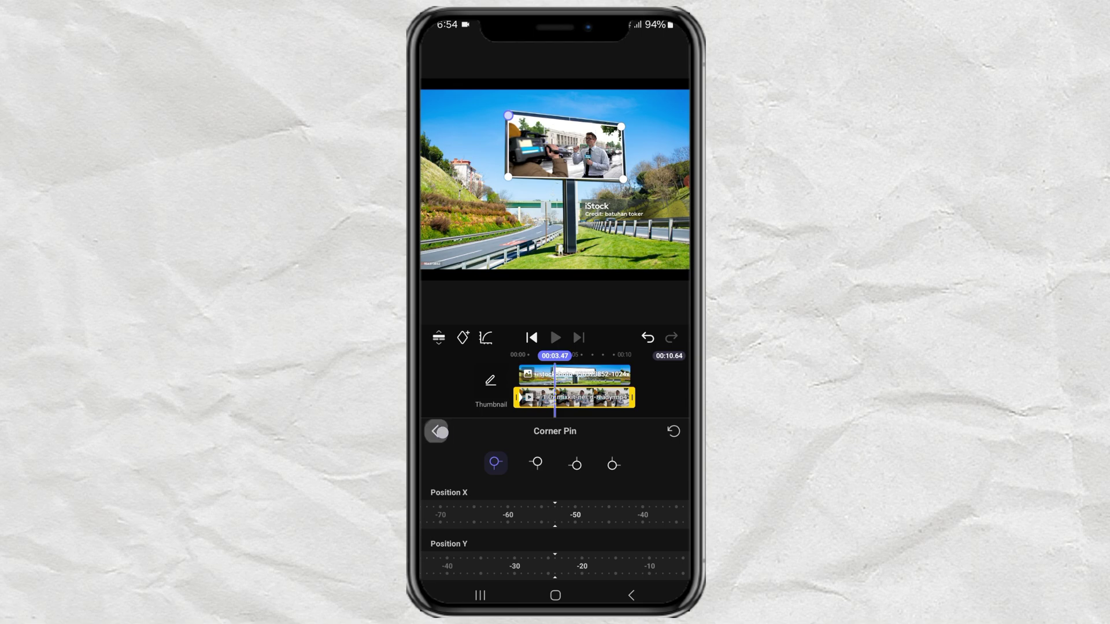
pyautogui.click(438, 432)
pyautogui.click(652, 486)
pyautogui.moveTo(588, 495); pyautogui.dragTo(661, 500)
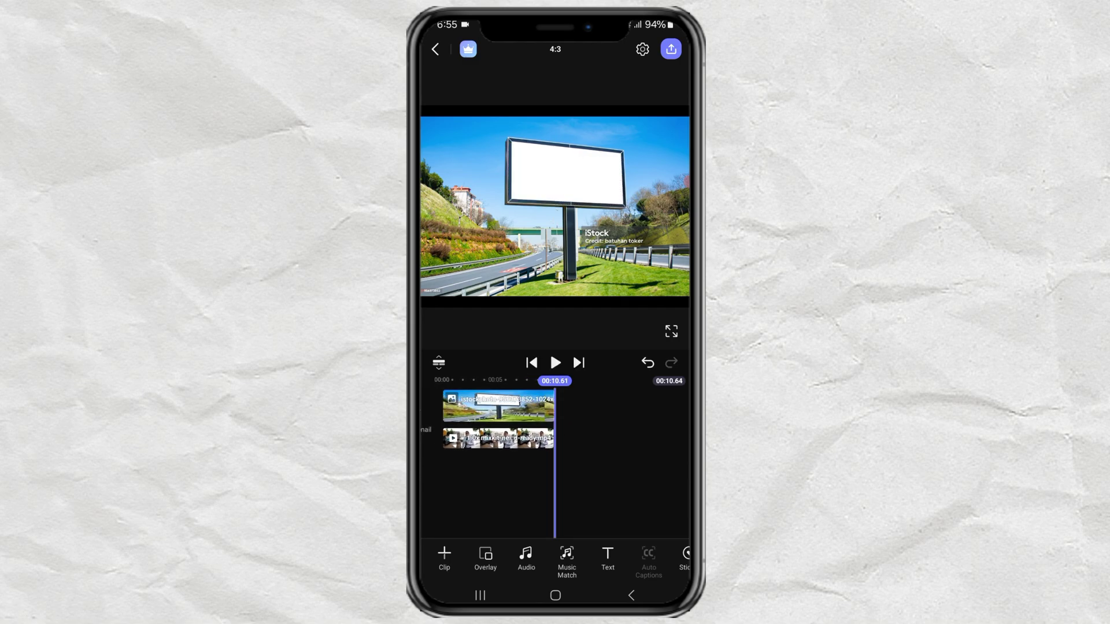
pyautogui.moveTo(537, 486); pyautogui.dragTo(654, 496)
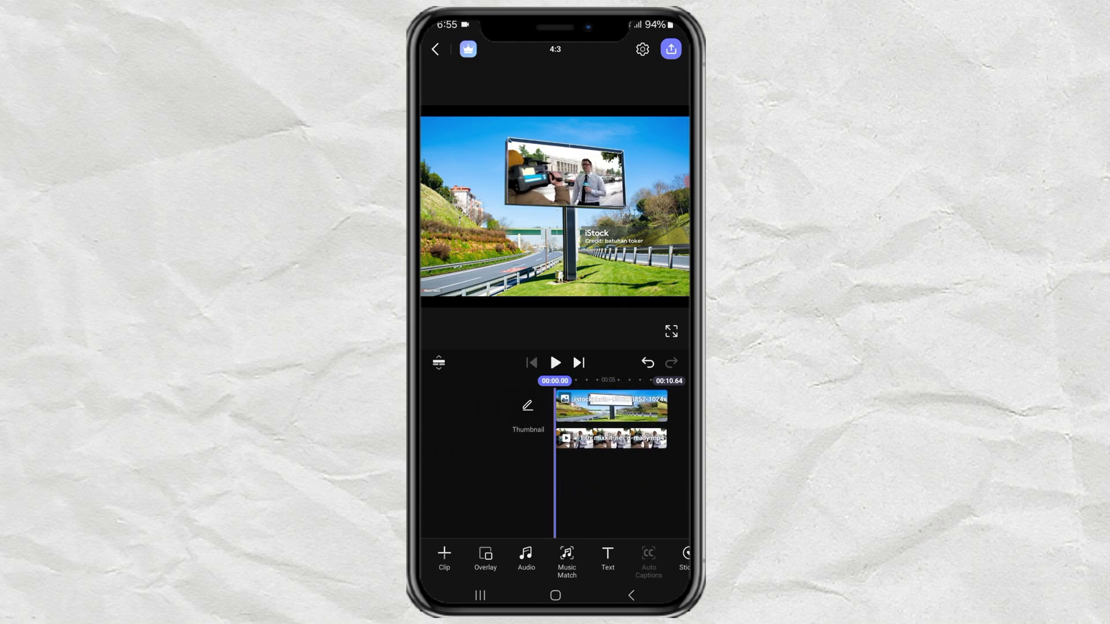
# Step: Save the composite as a Most Compatible (H.264) 1080p, 30 fps video, skipping Premium
pyautogui.click(671, 50)
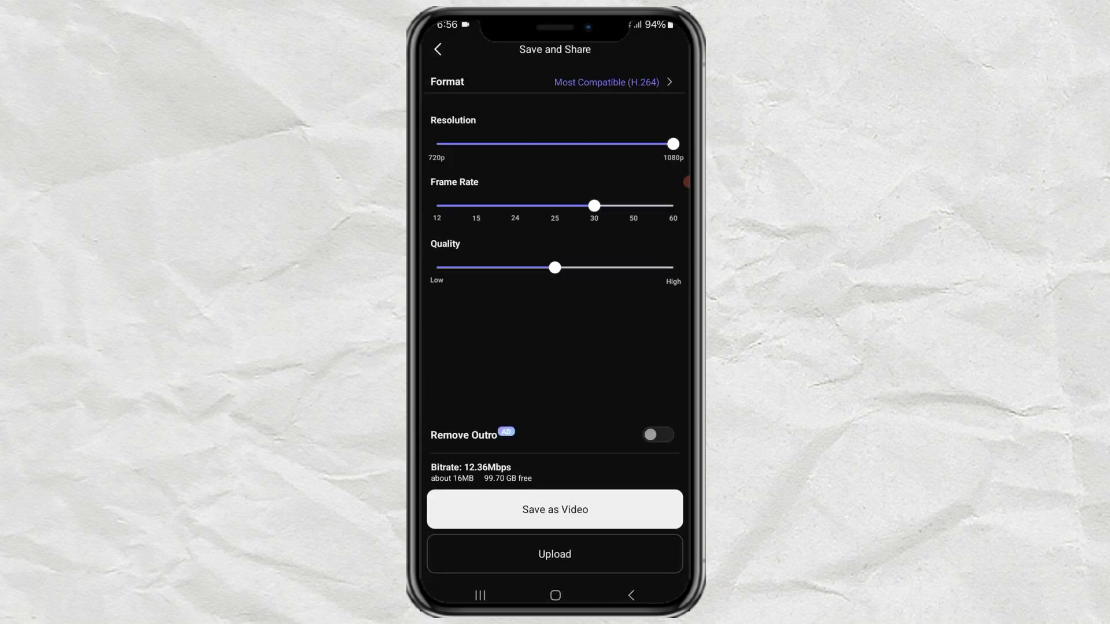
pyautogui.click(659, 84)
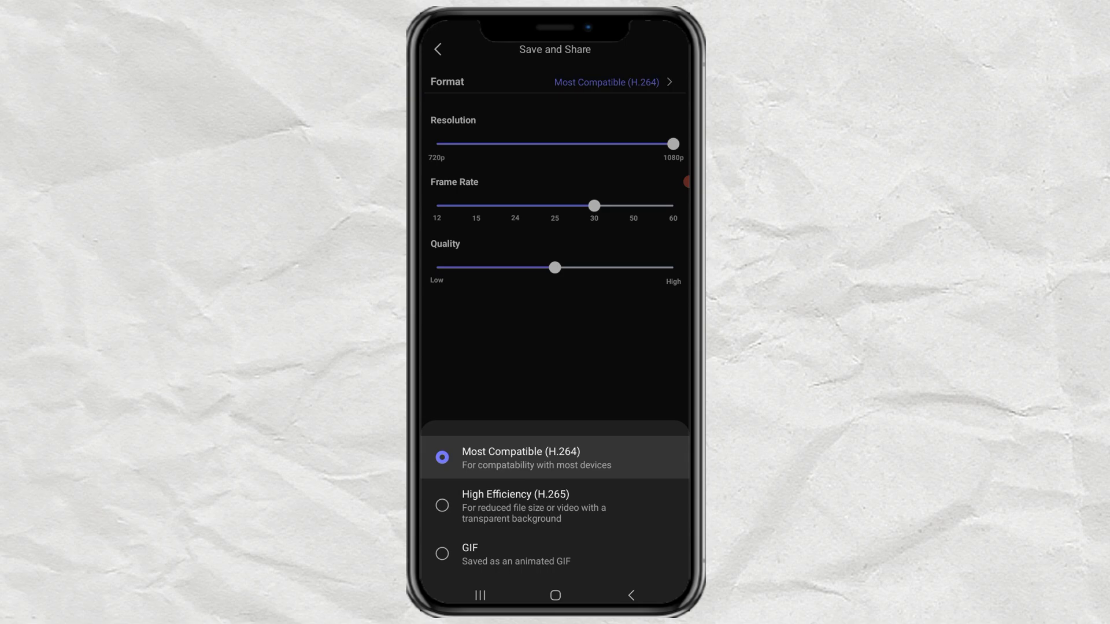
pyautogui.click(618, 371)
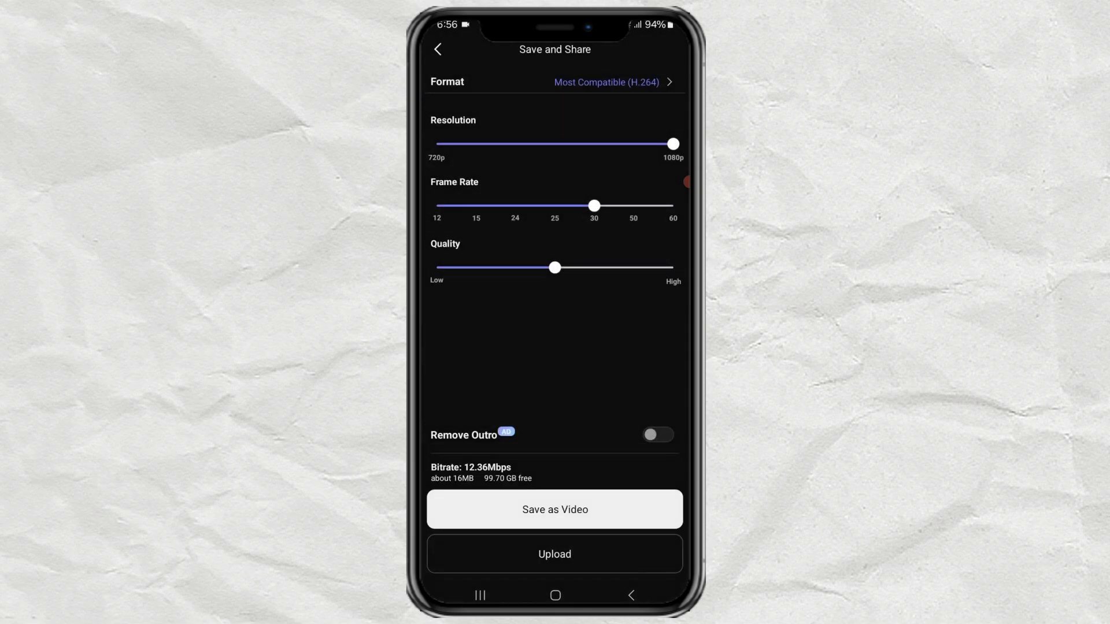
pyautogui.click(555, 509)
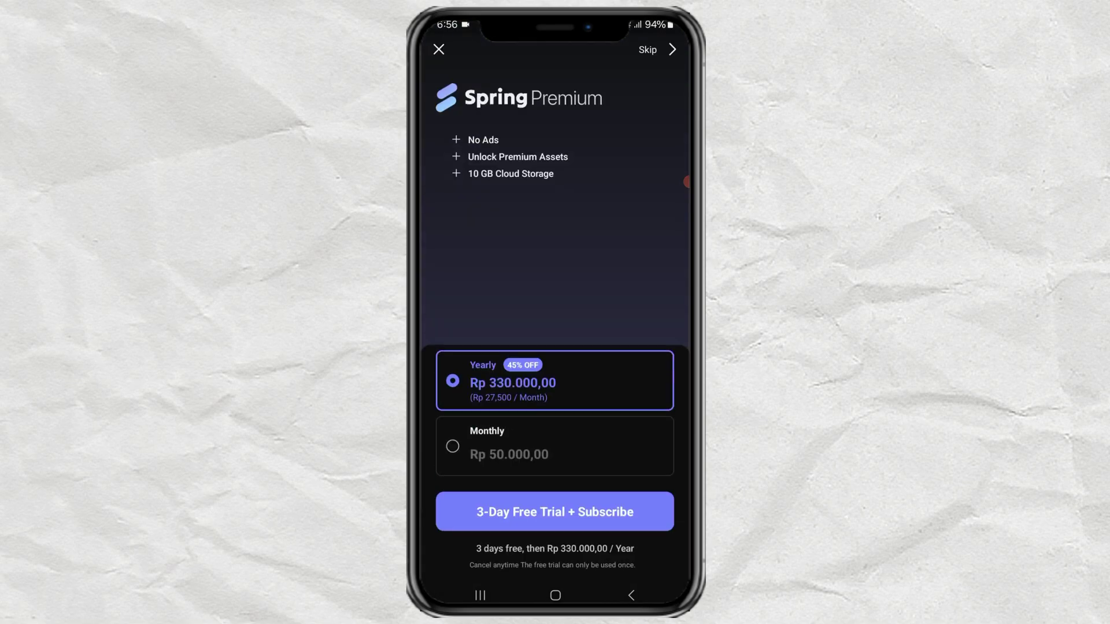
pyautogui.click(648, 49)
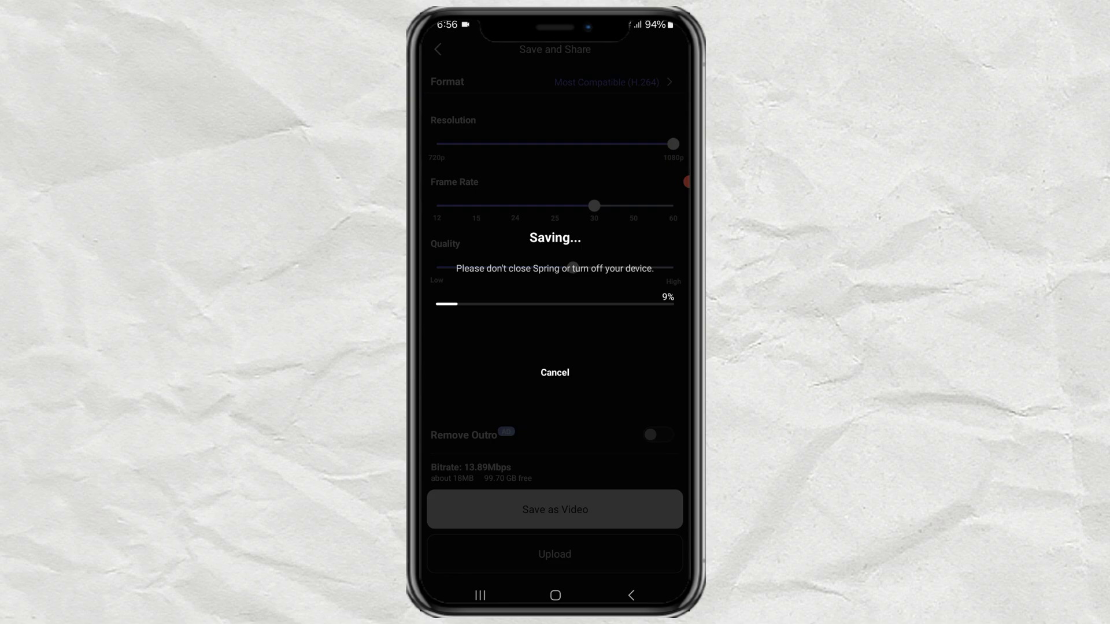